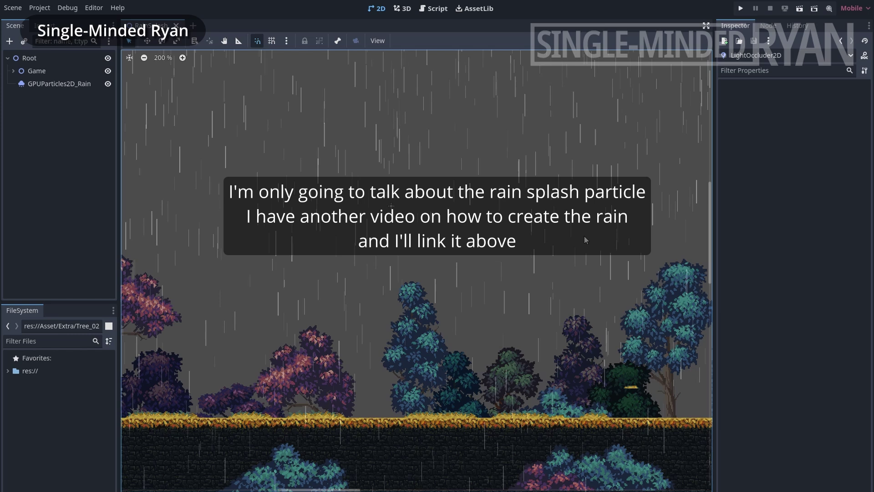
# Add a LightOccluder2D node to the scene.
pyautogui.click(9, 42)
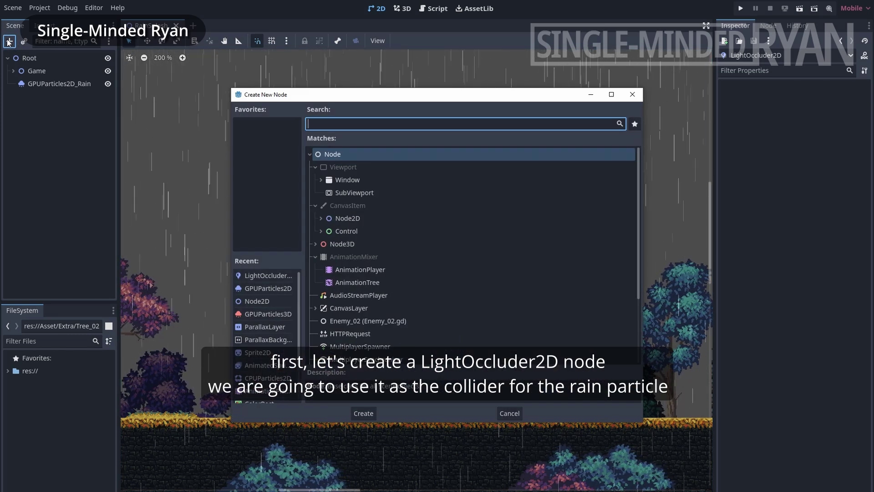
pyautogui.write('lighto')
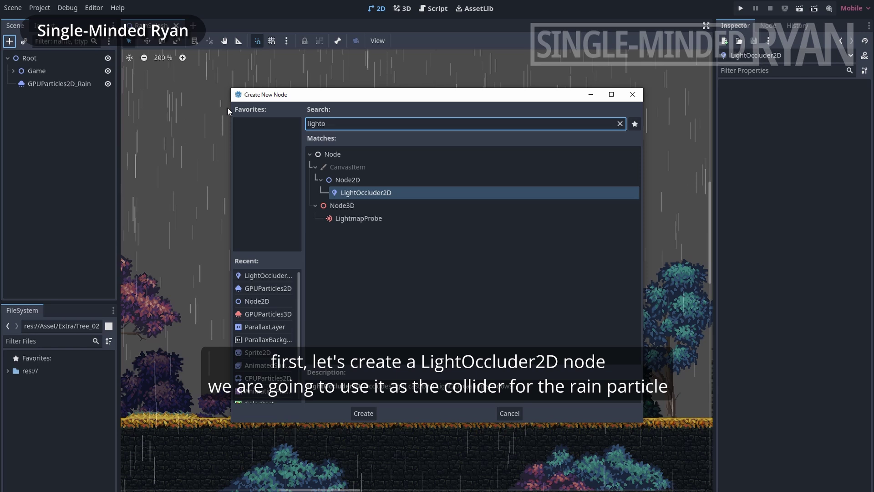
pyautogui.click(386, 188)
pyautogui.click(366, 414)
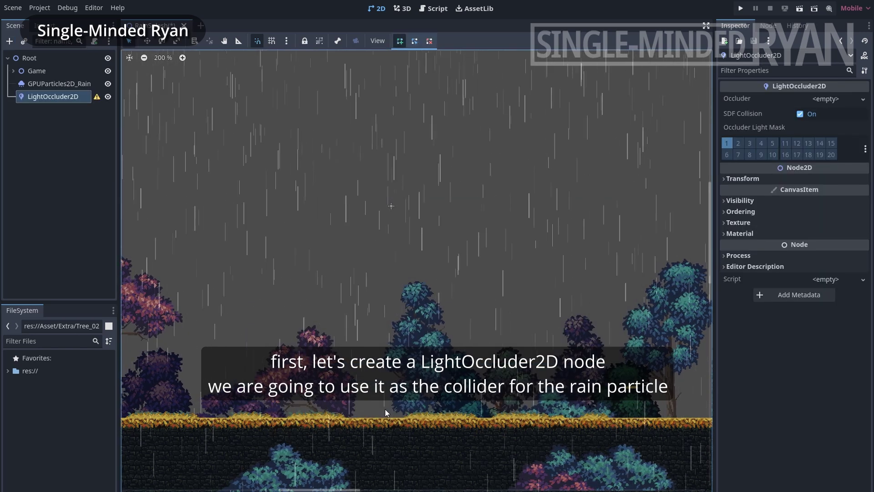
# Give it a new OccluderPolygon2D drawn as a closed rectangle over the ground strip.
pyautogui.click(841, 100)
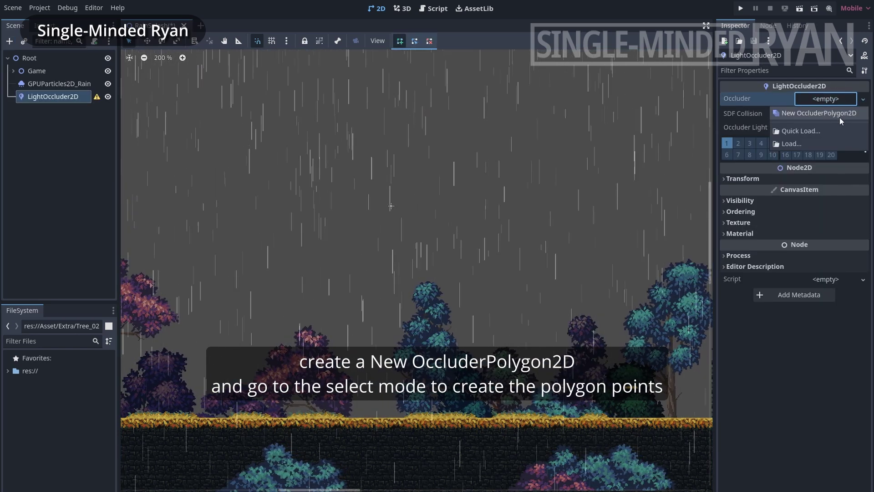
pyautogui.click(839, 117)
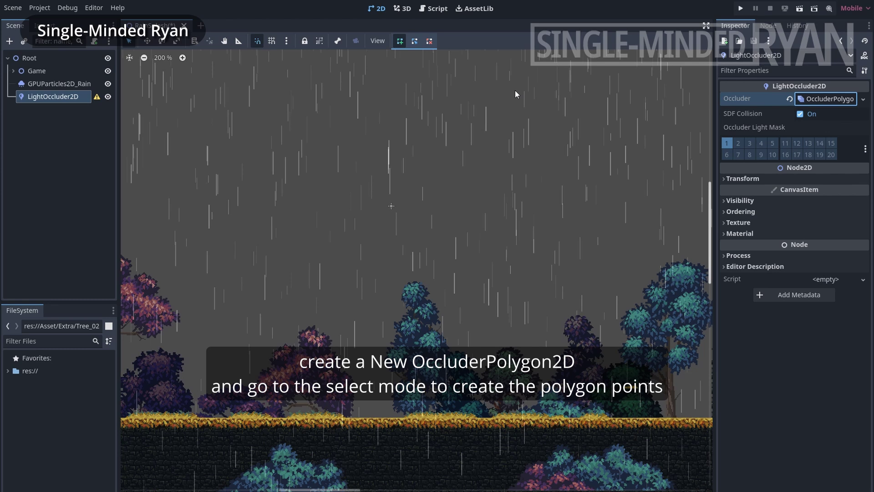
pyautogui.click(124, 420)
pyautogui.click(703, 418)
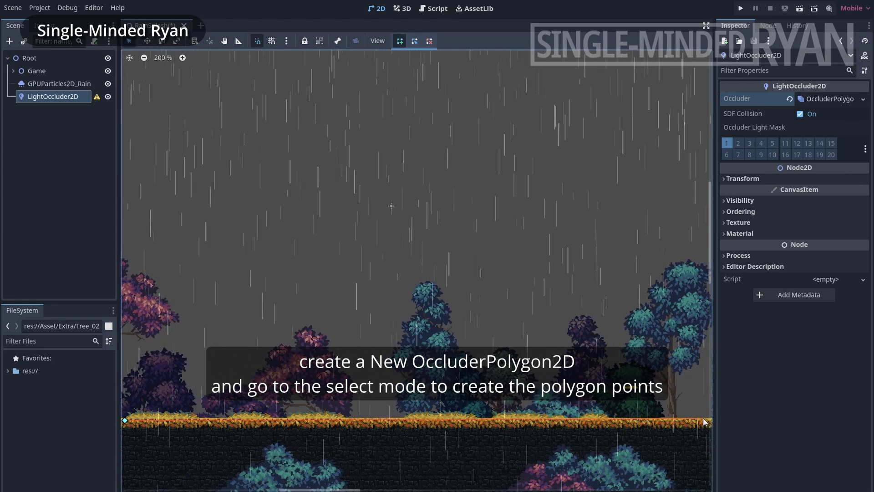
pyautogui.click(704, 485)
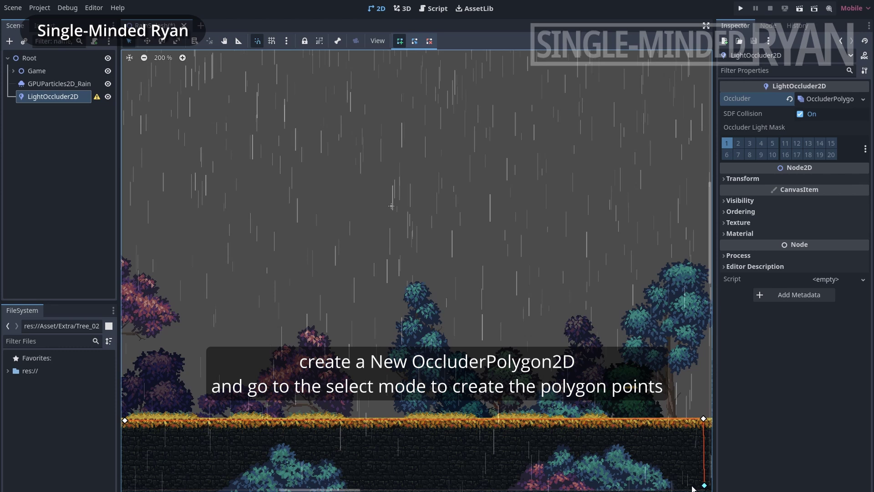
pyautogui.click(125, 487)
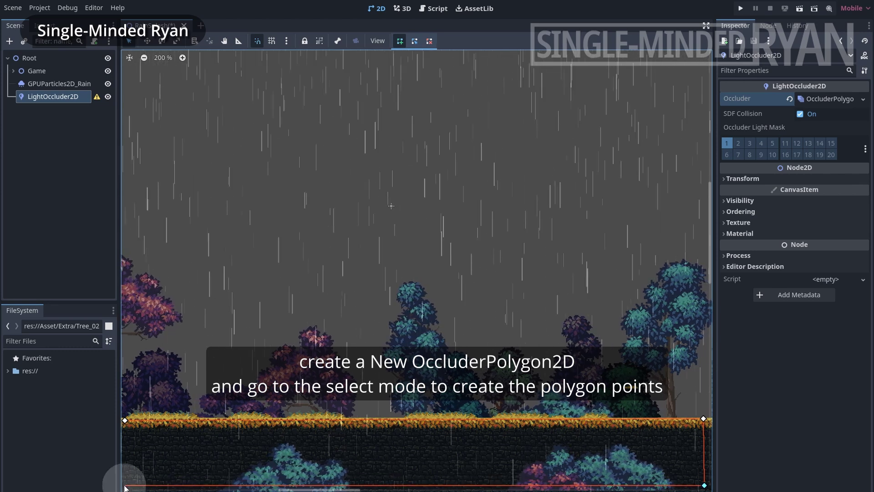
pyautogui.click(125, 420)
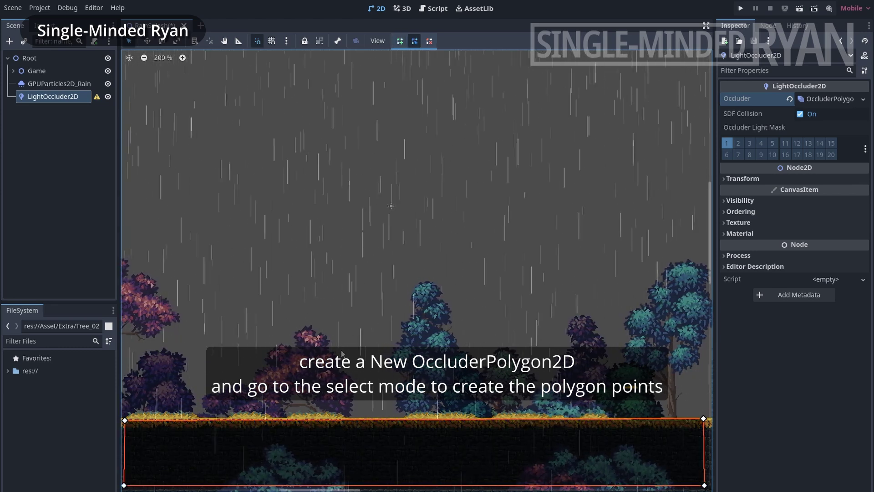
# Set the rain material's collision mode to Hide On Contact.
pyautogui.click(73, 87)
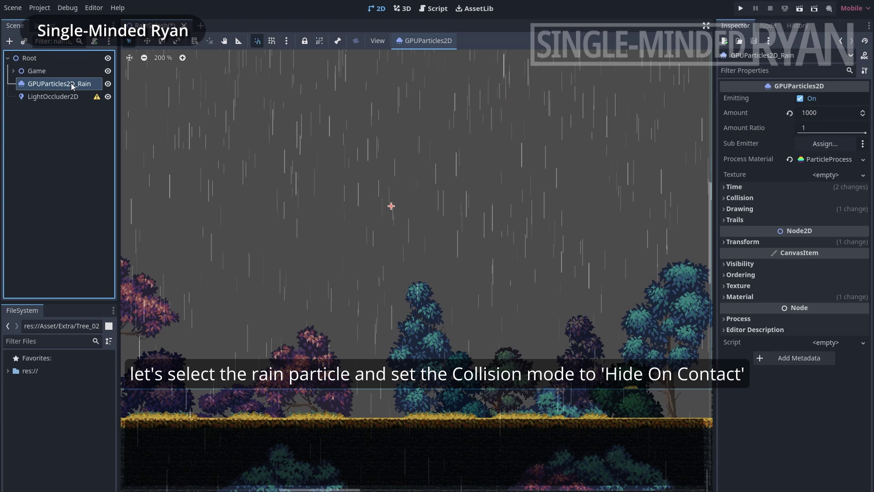
pyautogui.click(837, 160)
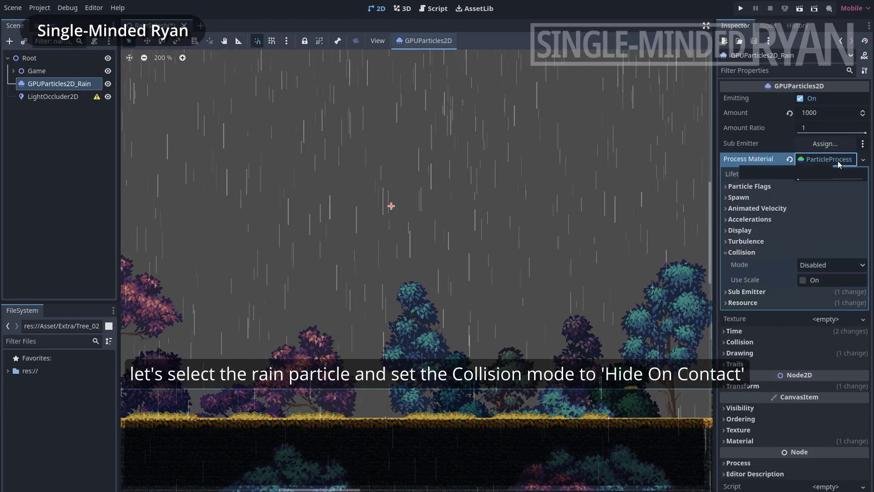
pyautogui.click(821, 265)
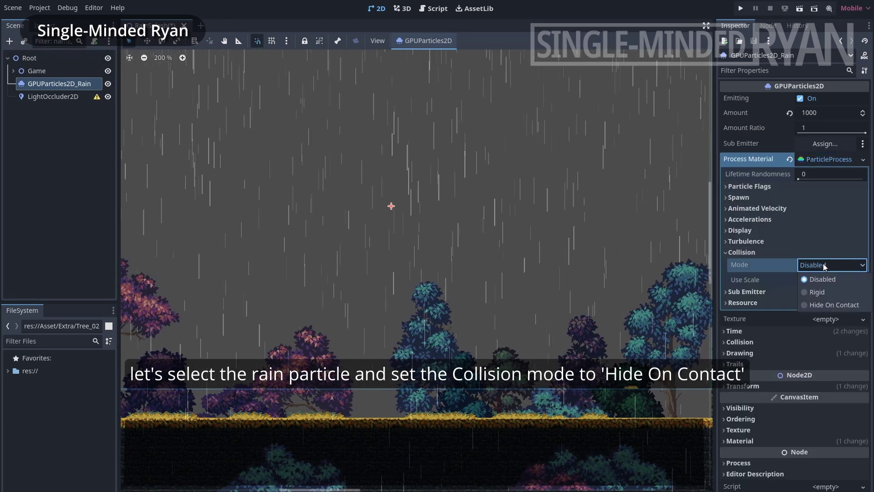
pyautogui.click(826, 305)
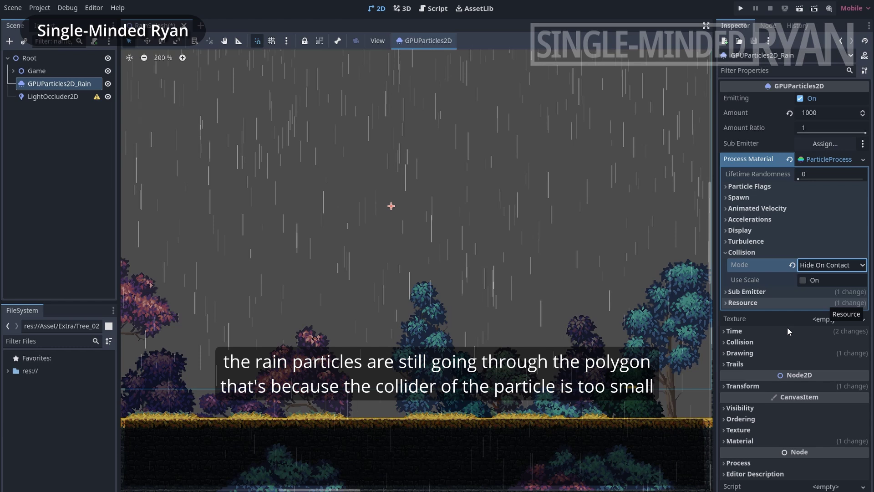
# Set the rain particles' collision Base Size to 90.
pyautogui.click(727, 341)
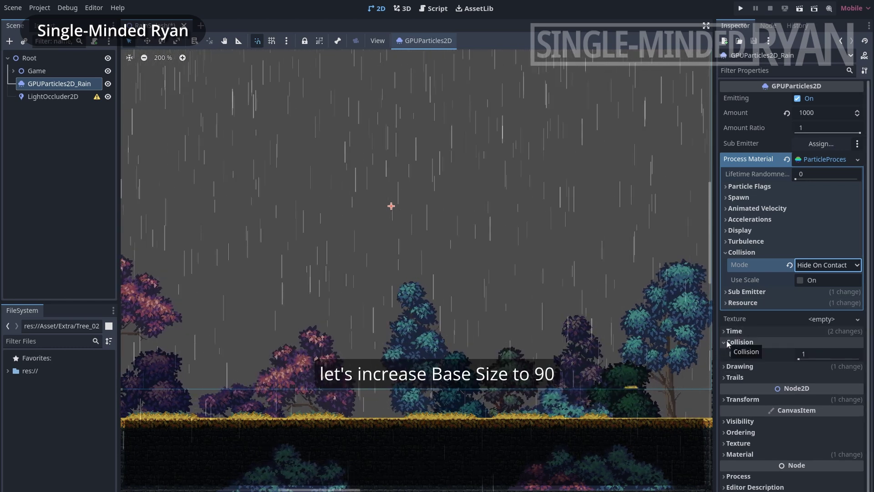
pyautogui.moveTo(799, 361); pyautogui.dragTo(827, 359)
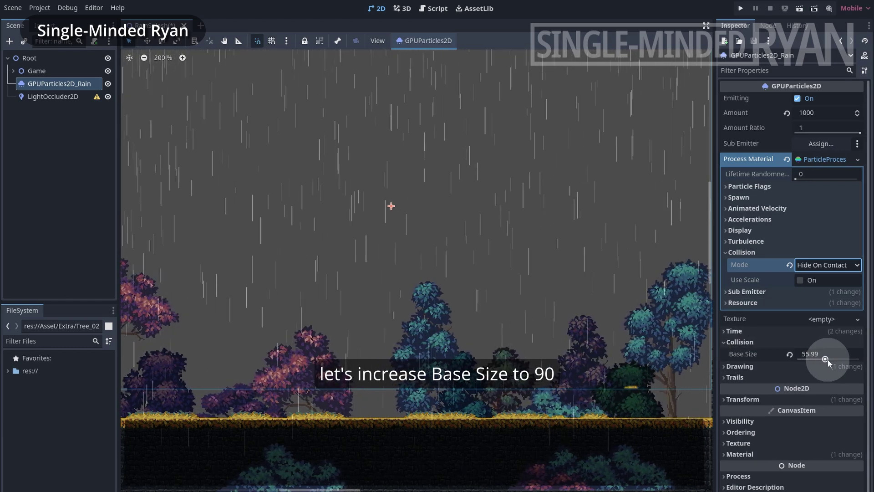
pyautogui.click(823, 353)
pyautogui.doubleClick(845, 352)
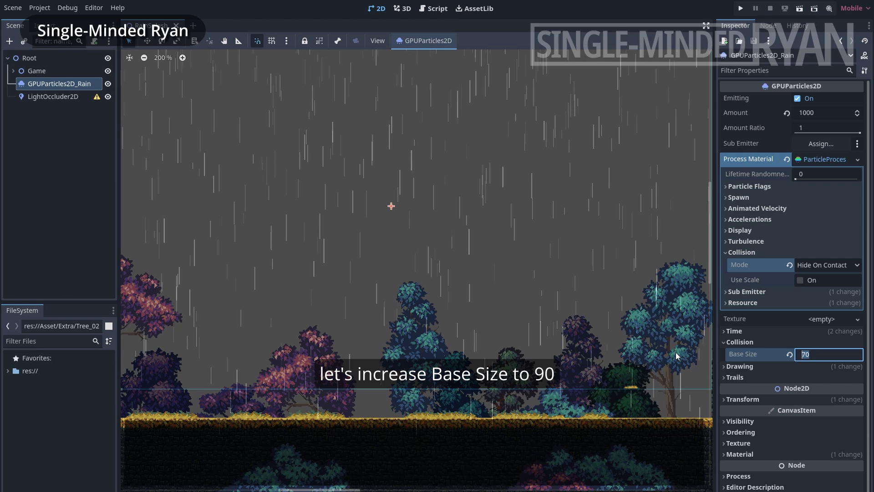
pyautogui.write('90')
pyautogui.press('Return')
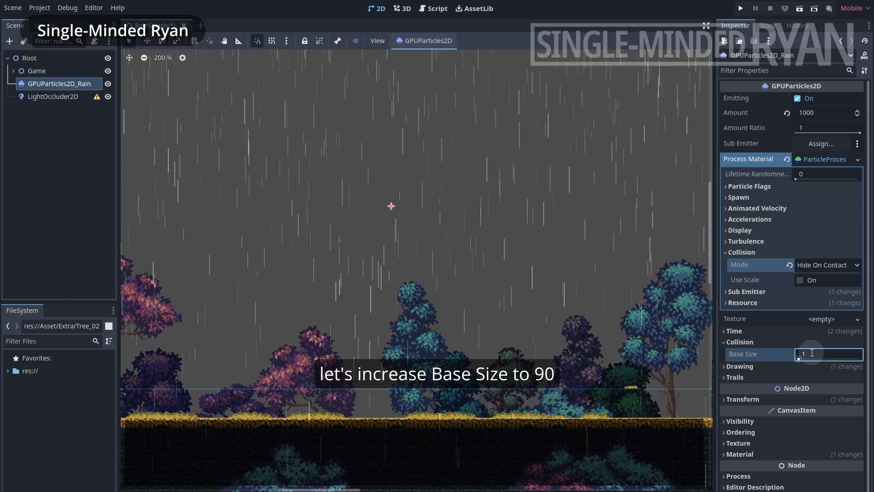
pyautogui.click(833, 354)
pyautogui.write('90')
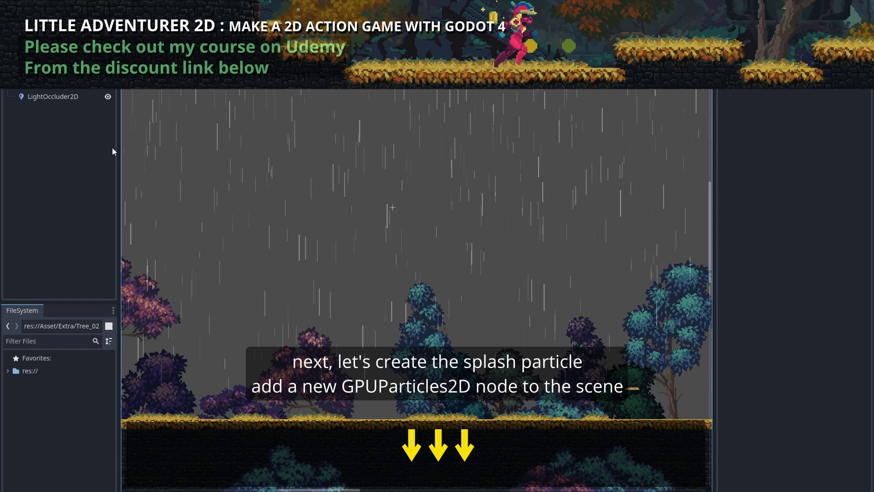
# Add a new GPUParticles2D node to the scene.
pyautogui.hotkey('ctrl', 'a')
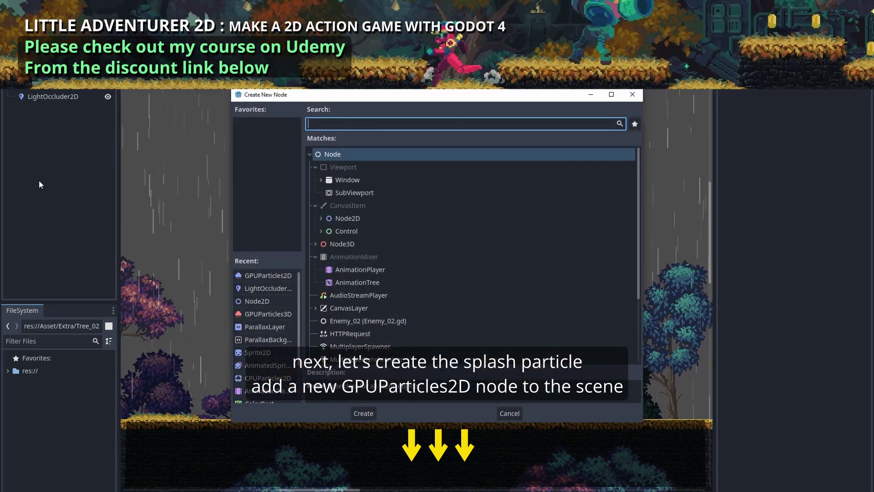
pyautogui.write('particle')
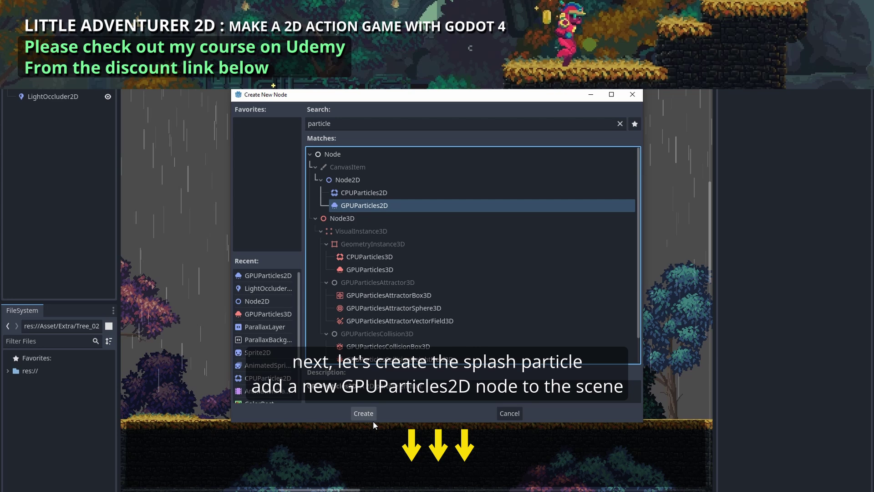
pyautogui.click(372, 413)
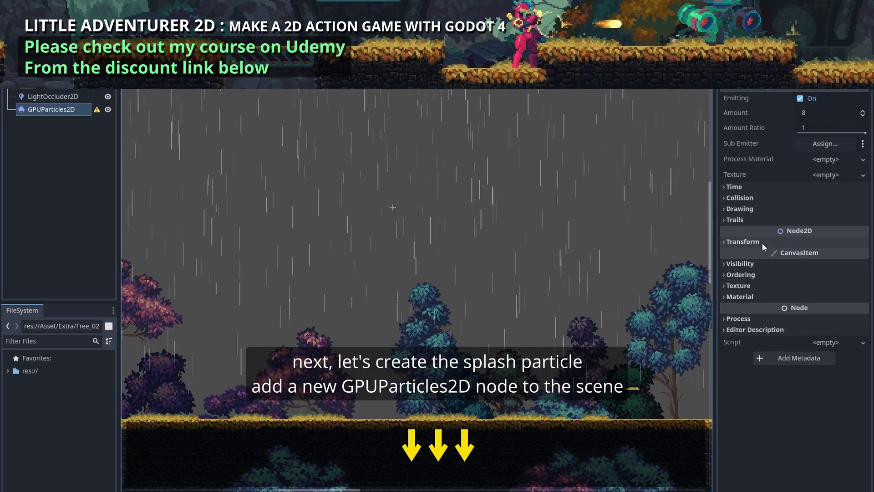
# Set the new particle node's Transform Position to 950, -250 px.
pyautogui.click(743, 241)
pyautogui.click(833, 254)
pyautogui.write('950')
pyautogui.click(837, 269)
pyautogui.write('24')
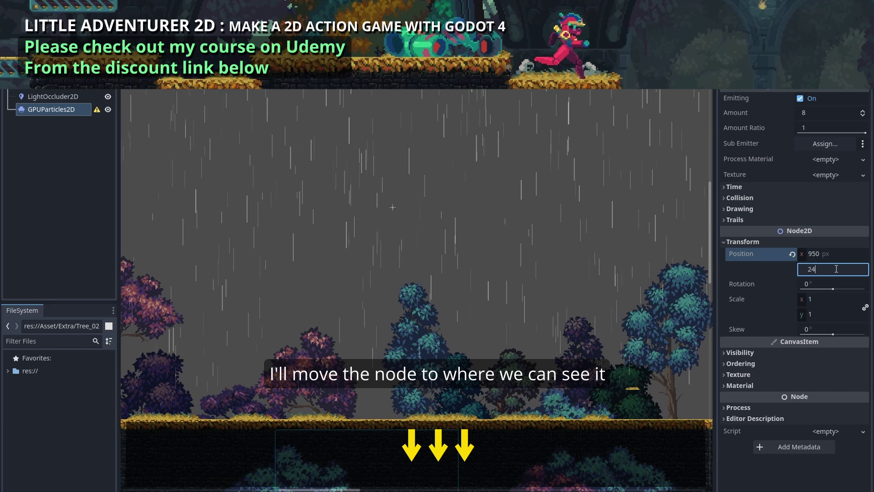
pyautogui.press('BackSpace')
pyautogui.press('BackSpace')
pyautogui.write('-250')
pyautogui.press('Return')
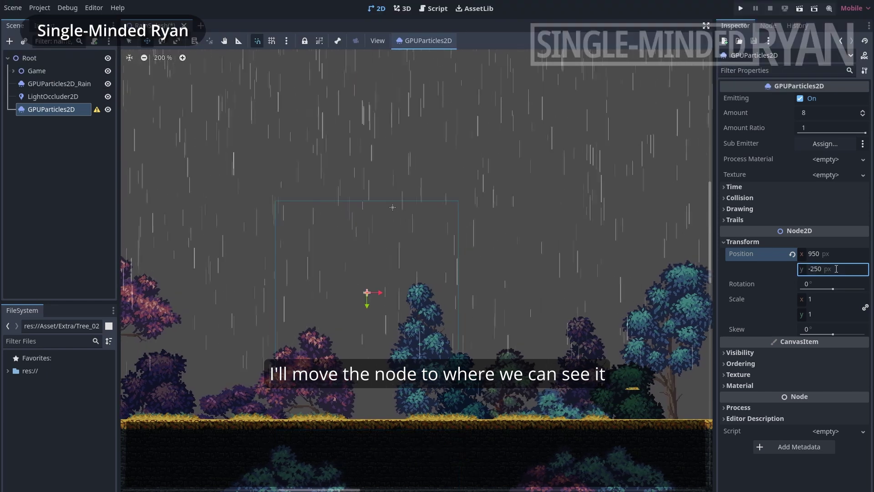
# Assign a new ParticleProcessMaterial to the node and start renaming it.
pyautogui.click(840, 160)
pyautogui.click(810, 186)
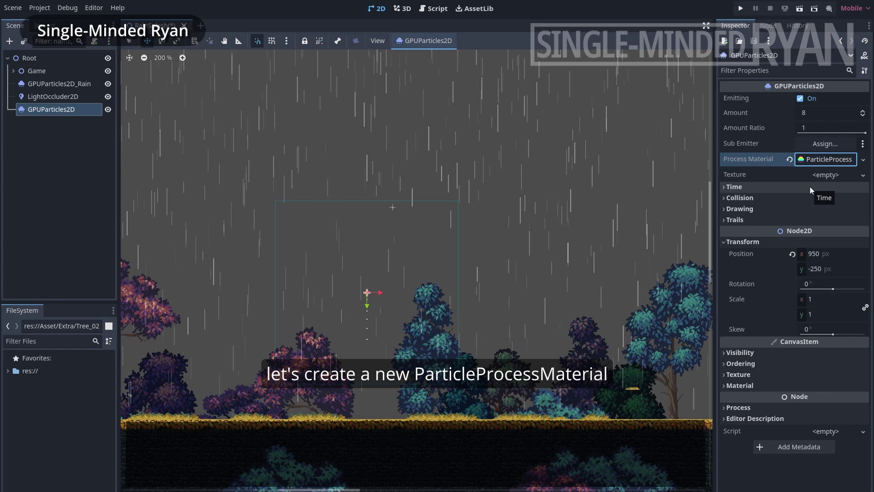
pyautogui.click(77, 110)
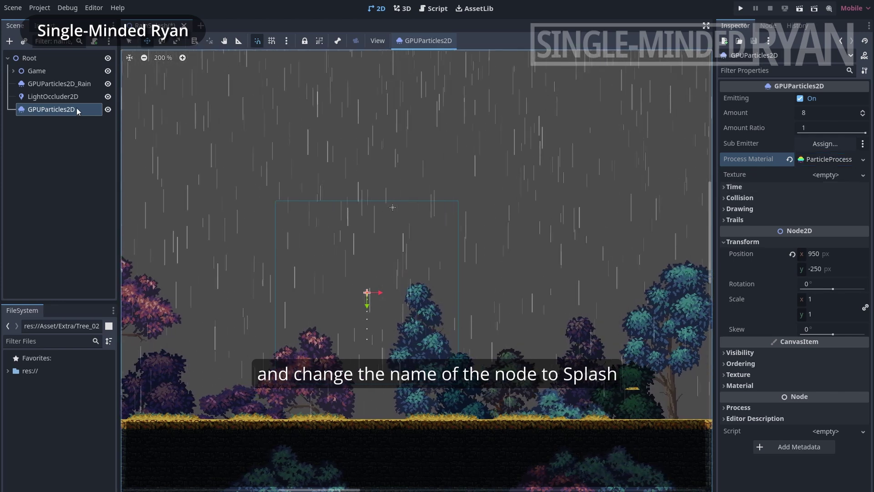
pyautogui.doubleClick(80, 111)
# Name the node GPUParticles2D_Splash and assign it as GPUParticles2D_Rain's sub emitter.
pyautogui.write('_')
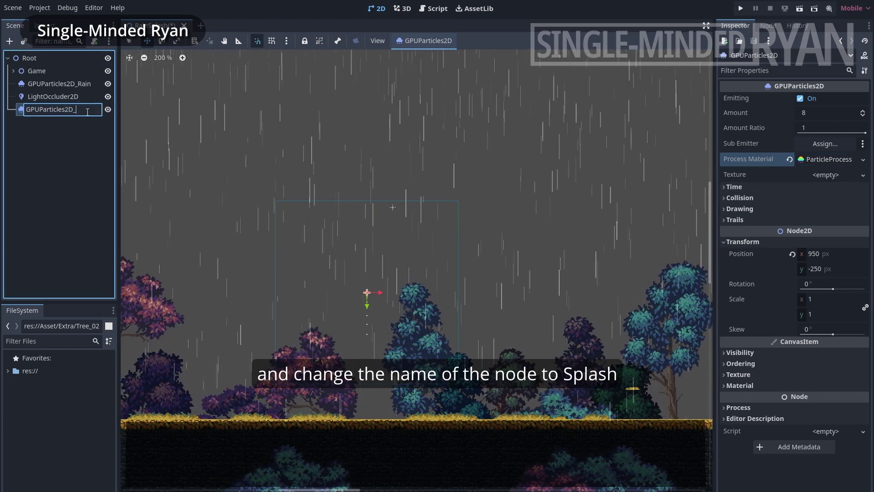
pyautogui.write('Splash')
pyautogui.press('Return')
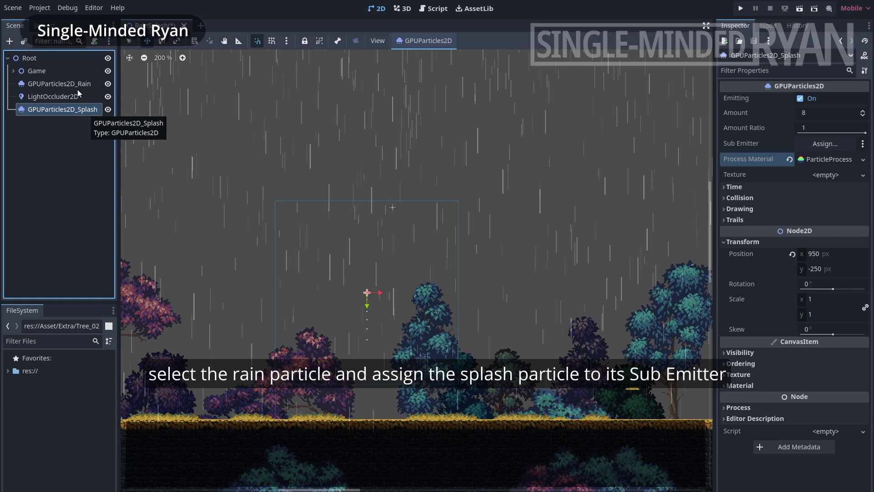
pyautogui.click(59, 84)
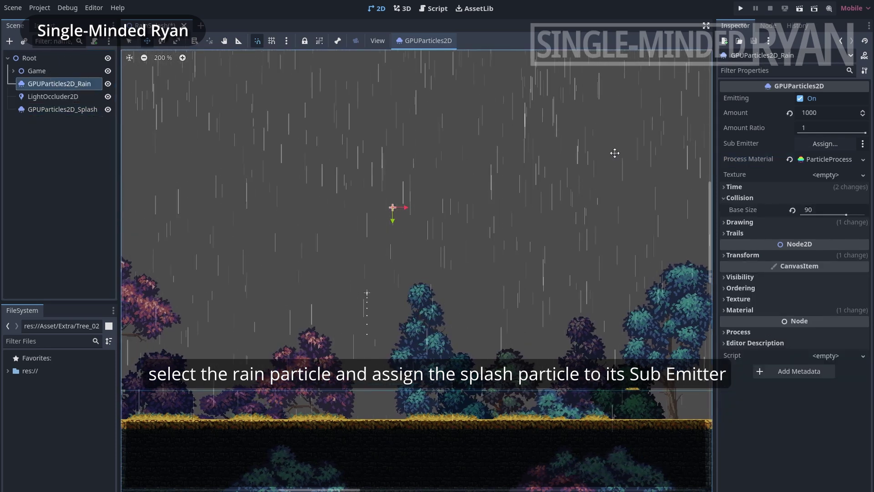
pyautogui.click(825, 144)
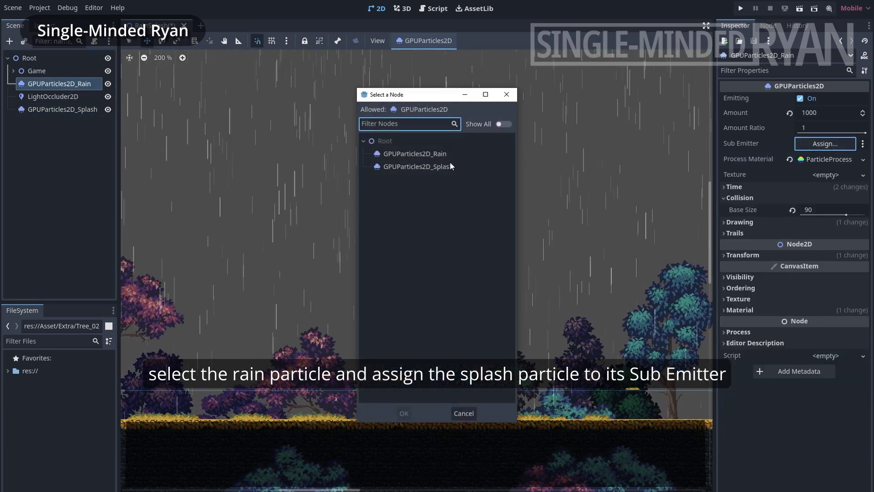
pyautogui.click(439, 165)
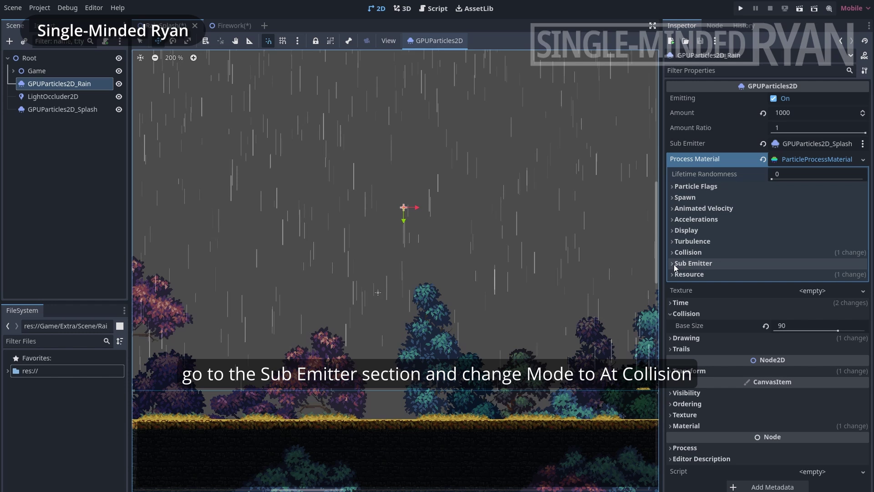
# Set the rain material's Sub Emitter Mode to At Collision.
pyautogui.click(674, 264)
pyautogui.click(808, 276)
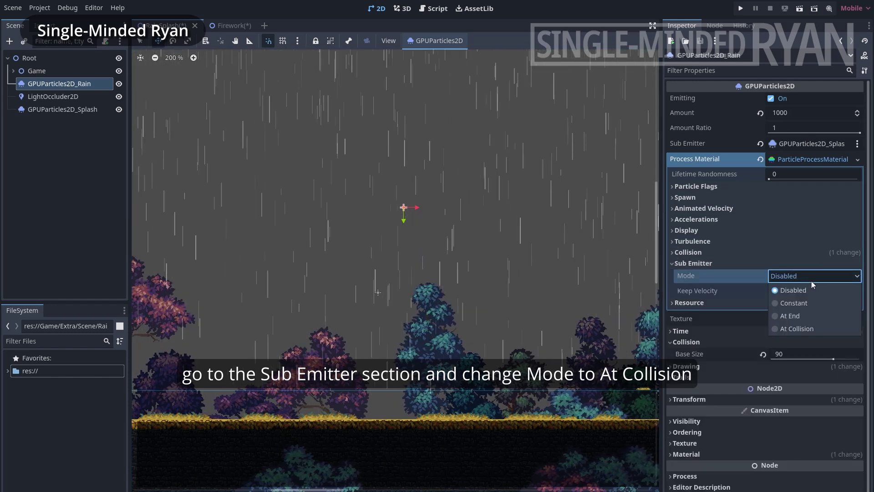
pyautogui.click(796, 328)
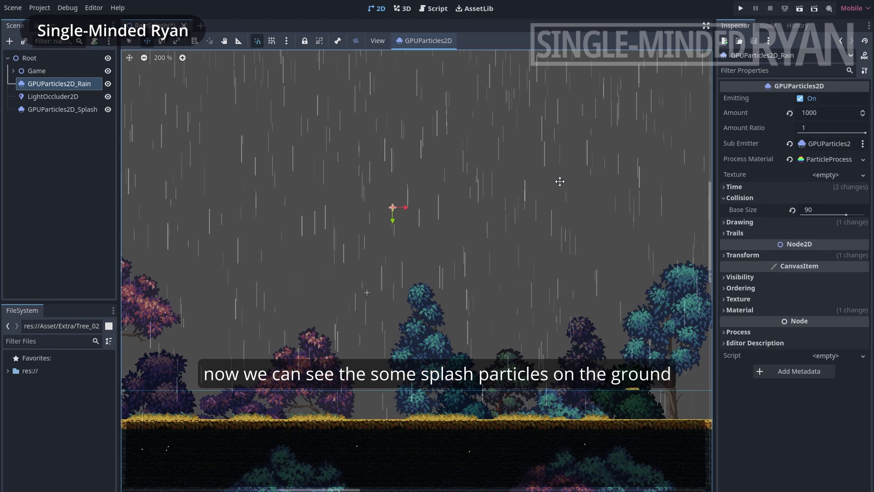
# Set the splash particles' Amount to 200.
pyautogui.click(69, 110)
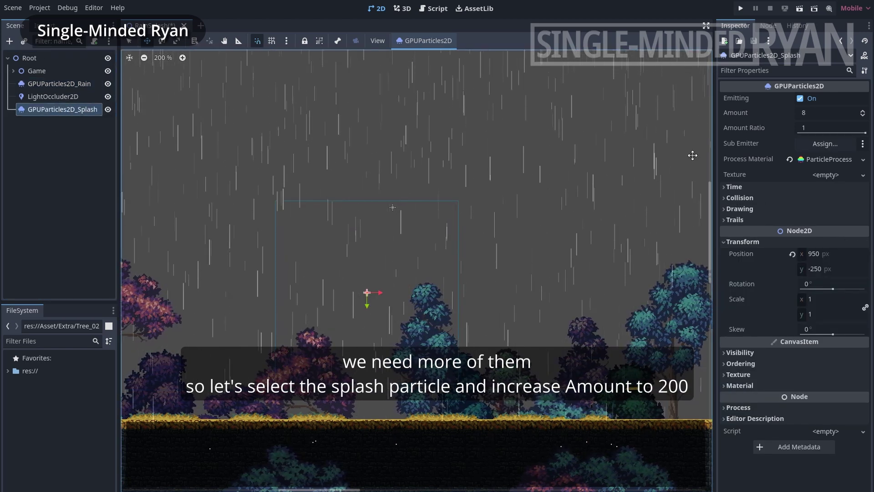
pyautogui.click(833, 112)
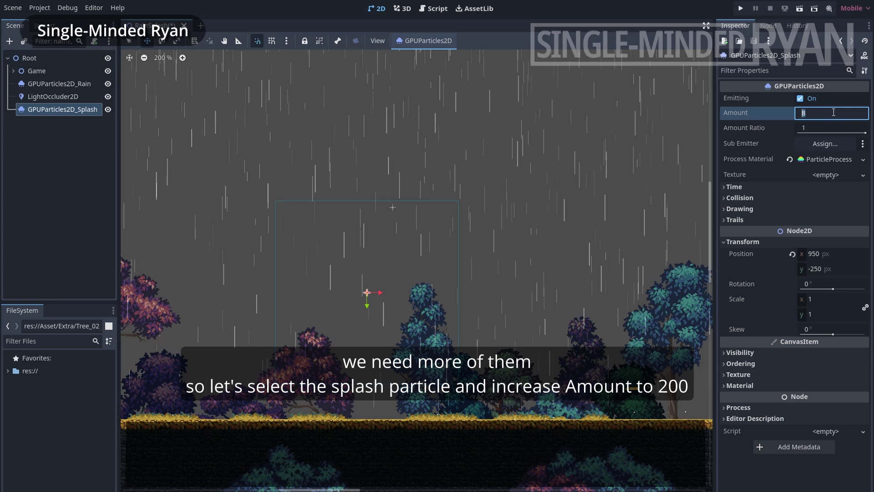
pyautogui.write('200')
pyautogui.press('Return')
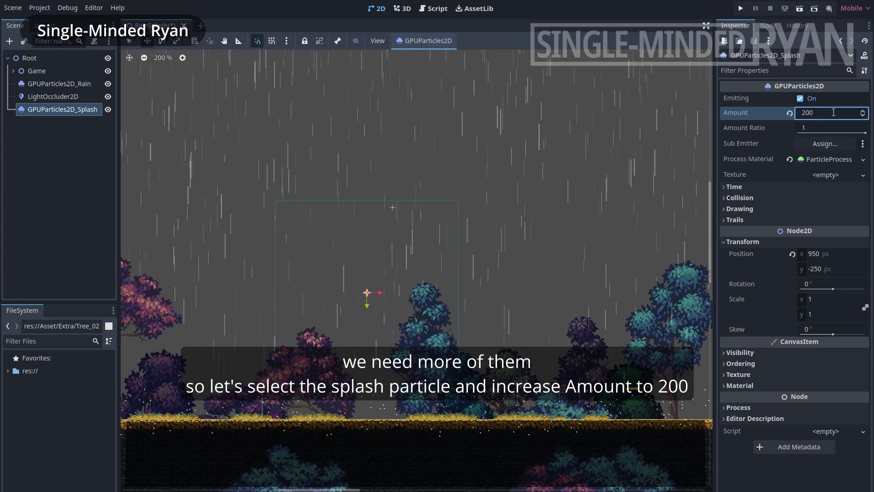
# Give the splashes a Lifetime of 0.2 s and Lifetime Randomness of 1.
pyautogui.click(734, 187)
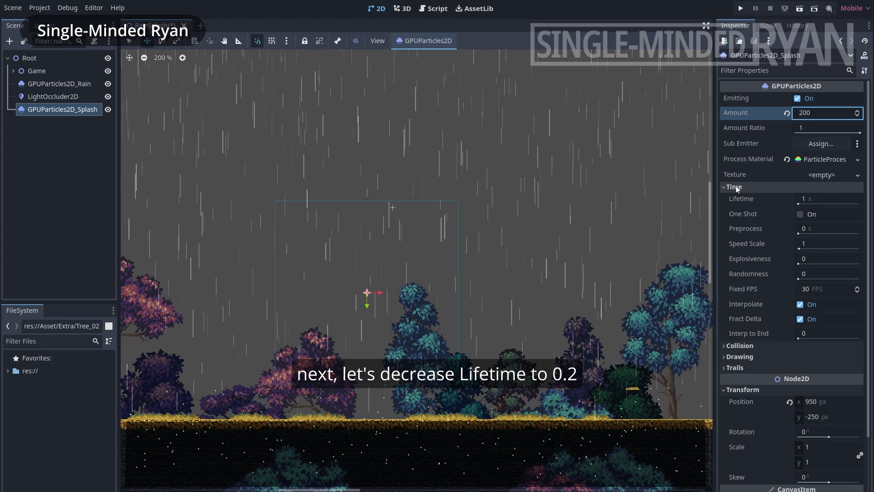
pyautogui.click(828, 199)
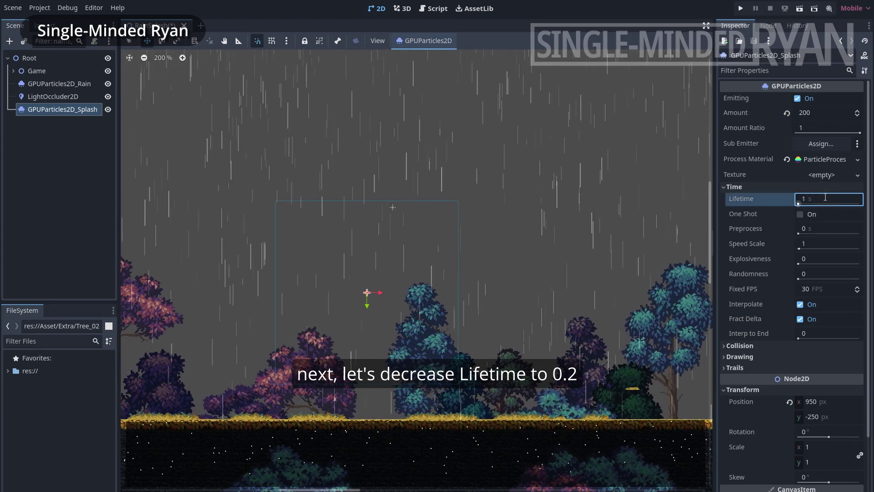
pyautogui.write('0.2')
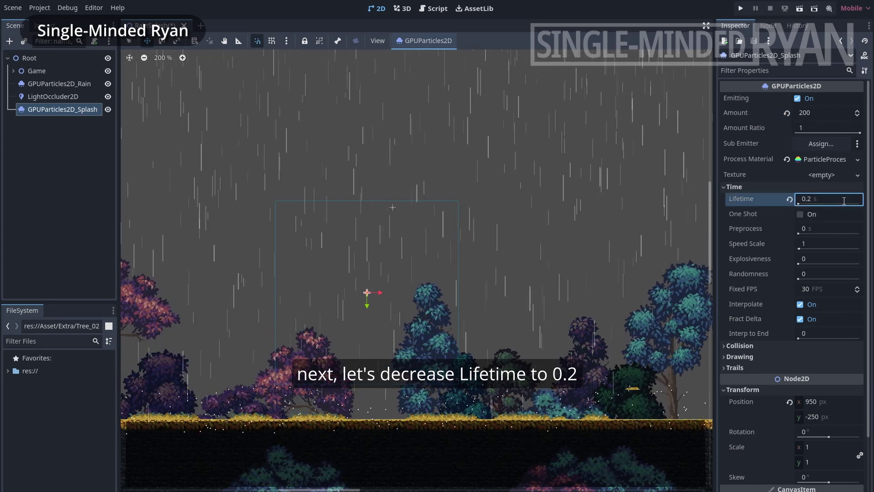
pyautogui.click(834, 158)
pyautogui.moveTo(799, 179); pyautogui.dragTo(860, 179)
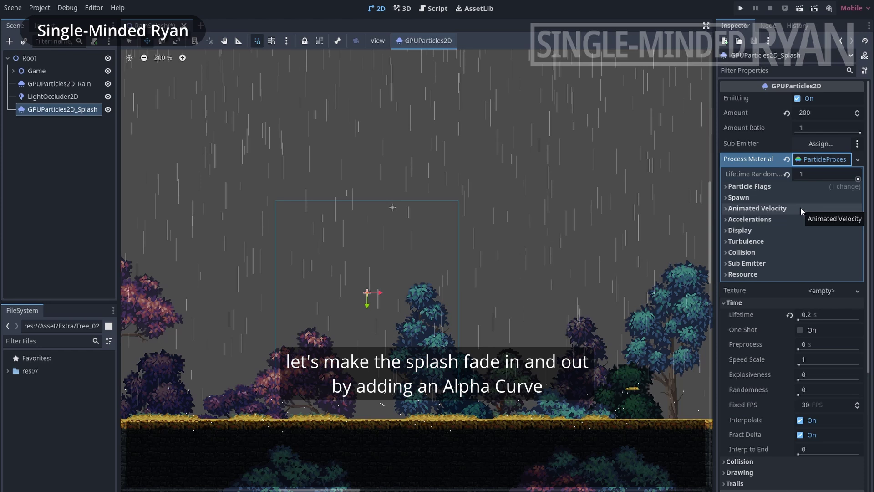
# Assign a new CurveTexture as the splash material's Alpha Curve.
pyautogui.click(726, 231)
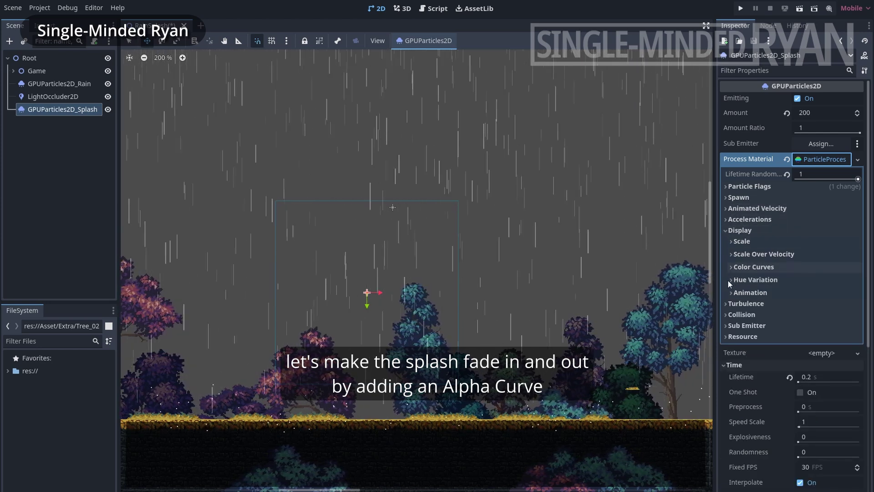
pyautogui.click(731, 268)
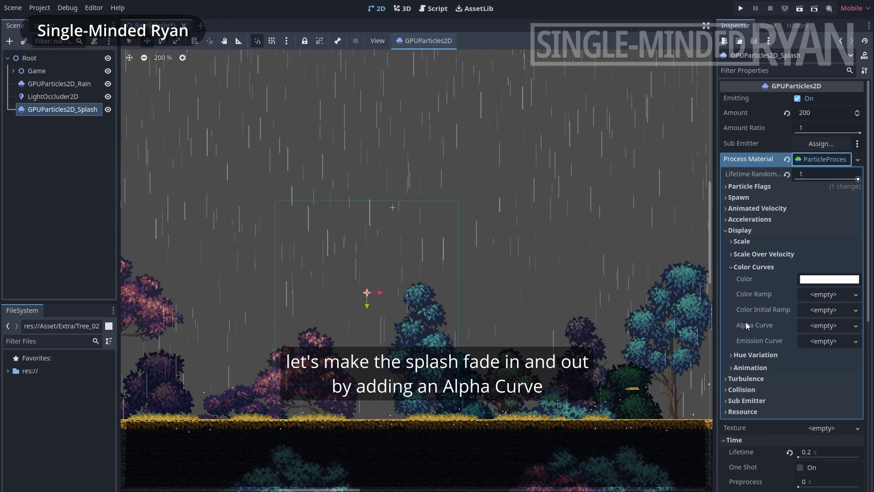
pyautogui.click(829, 326)
pyautogui.click(822, 341)
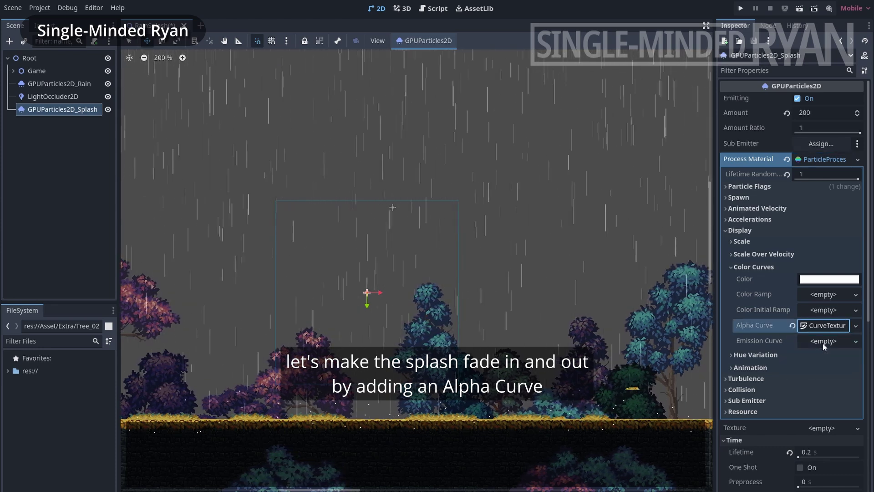
# Shape the alpha curve as a rise-and-fall arch peaking near mid-lifetime.
pyautogui.click(825, 384)
pyautogui.click(788, 424)
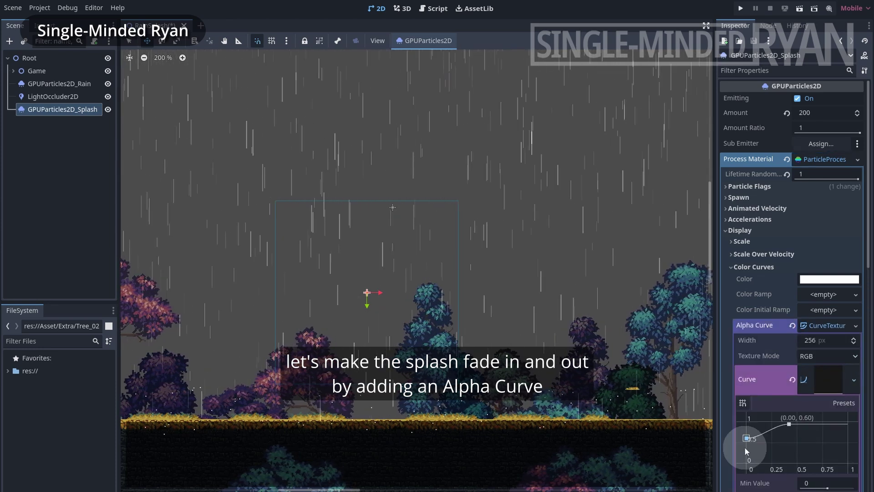
pyautogui.click(847, 463)
pyautogui.click(747, 462)
pyautogui.moveTo(789, 425); pyautogui.dragTo(797, 435)
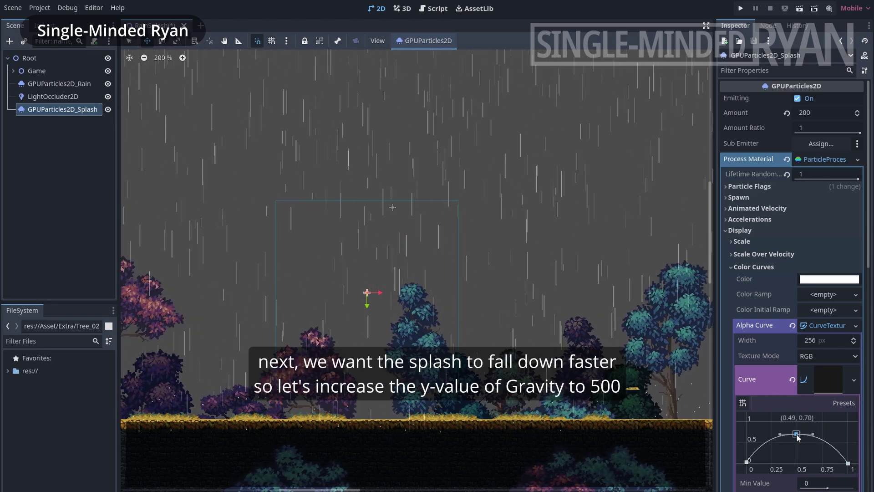
# Set the splash material's Gravity y to 500.
pyautogui.click(747, 219)
pyautogui.click(734, 230)
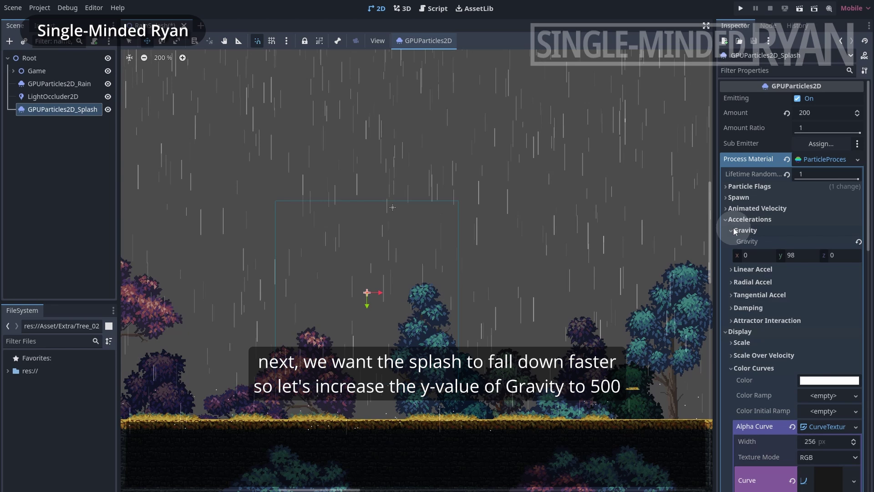
pyautogui.click(811, 256)
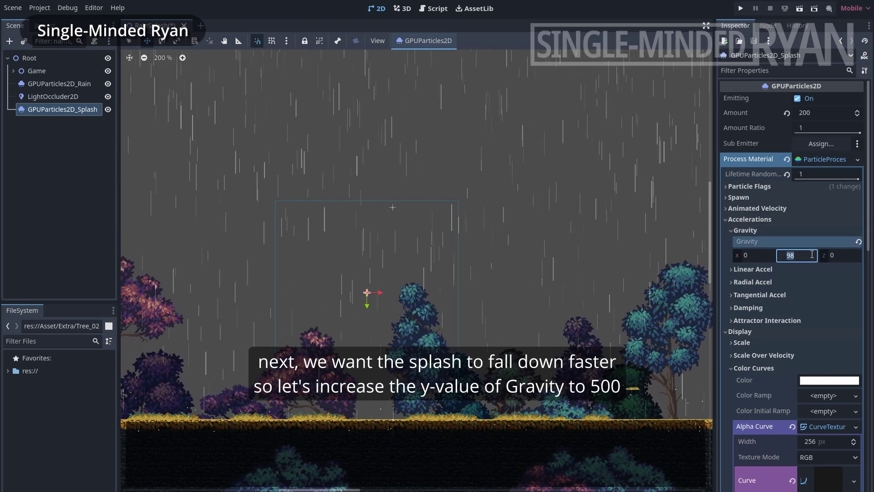
pyautogui.write('500')
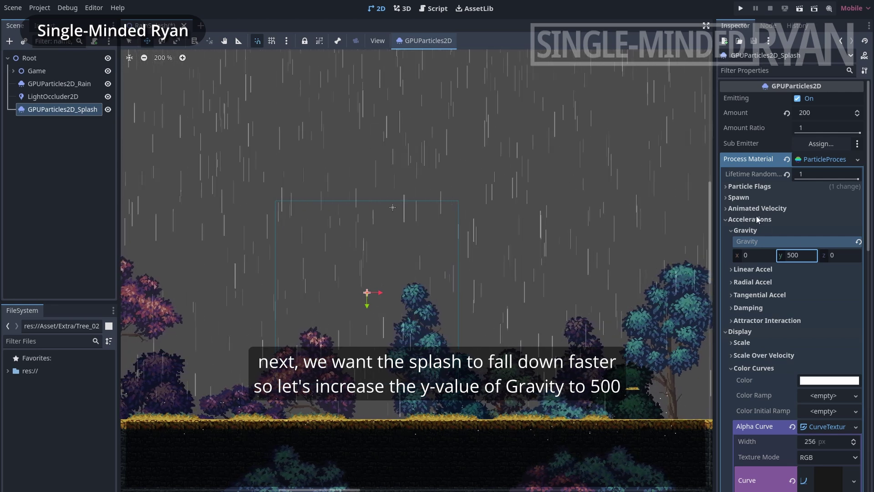
# Spawn splashes straight up: Direction (0, -1), Spread 0, Initial Velocity Max 100.
pyautogui.click(732, 198)
pyautogui.click(739, 234)
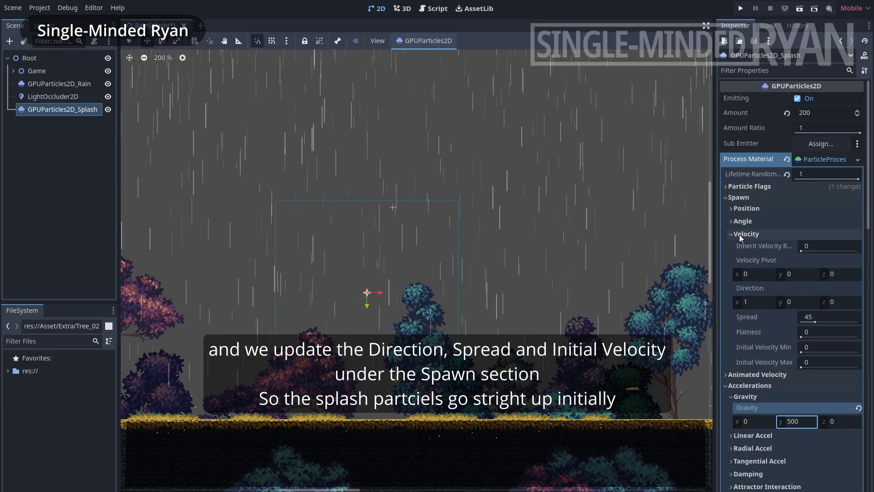
pyautogui.click(765, 301)
pyautogui.write('0')
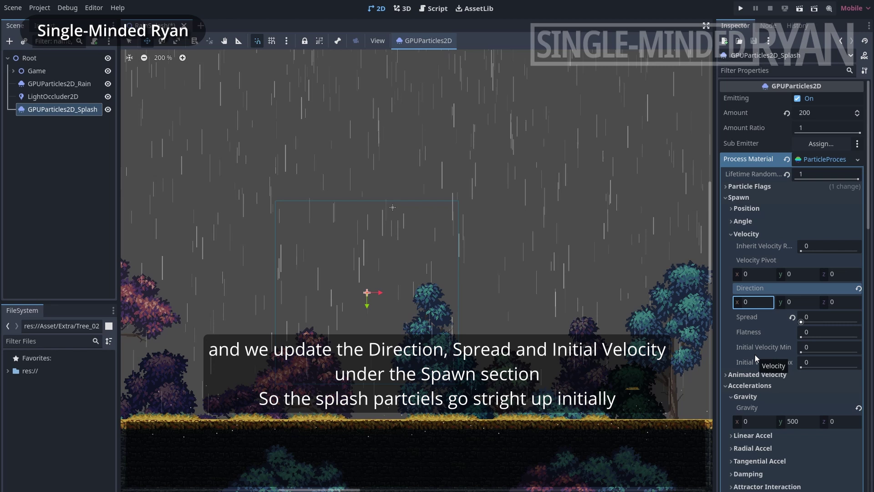
pyautogui.click(808, 302)
pyautogui.write('-1')
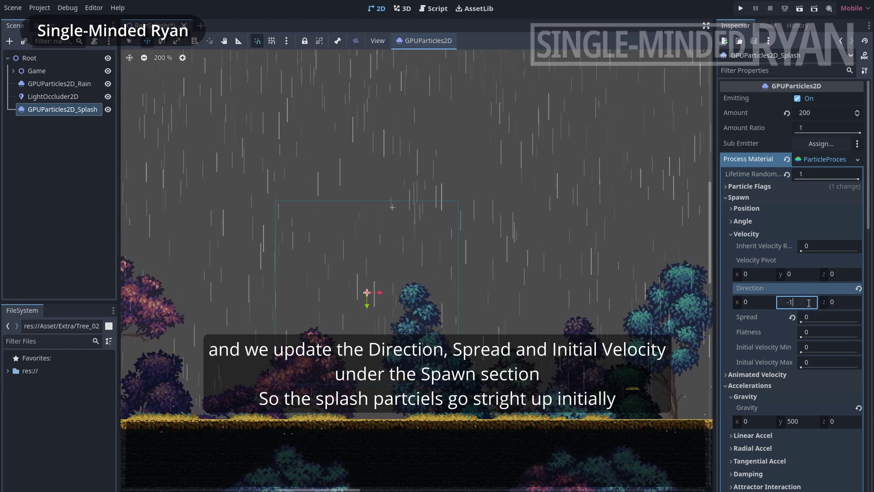
pyautogui.click(811, 362)
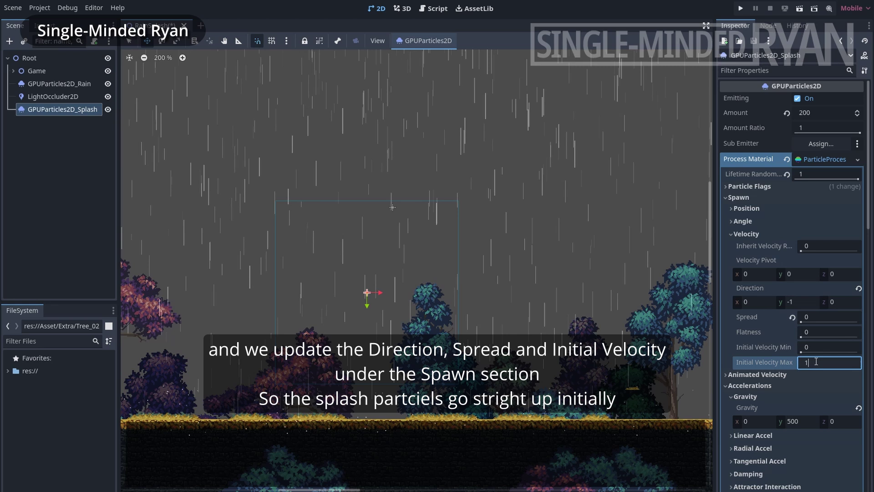
pyautogui.press('Return')
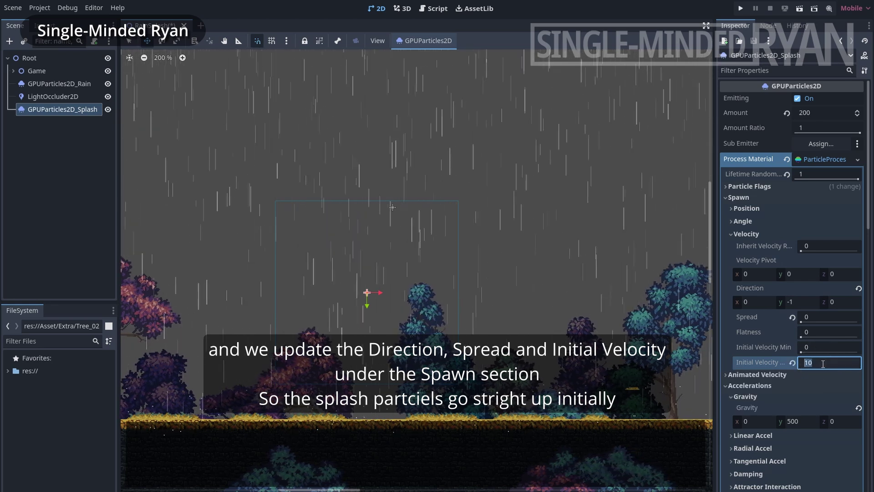